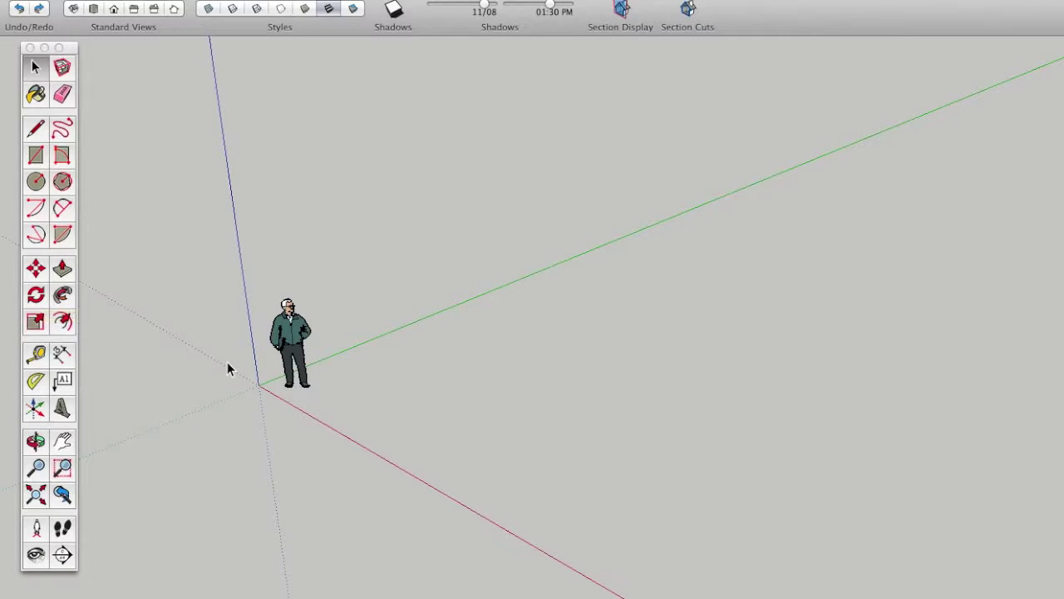
Zoom and orbit the view around the origin figure, then select the Line tool
{"action": "scroll", "coordinate": [471, 380], "scroll_direction": "down", "scroll_amount": 2}
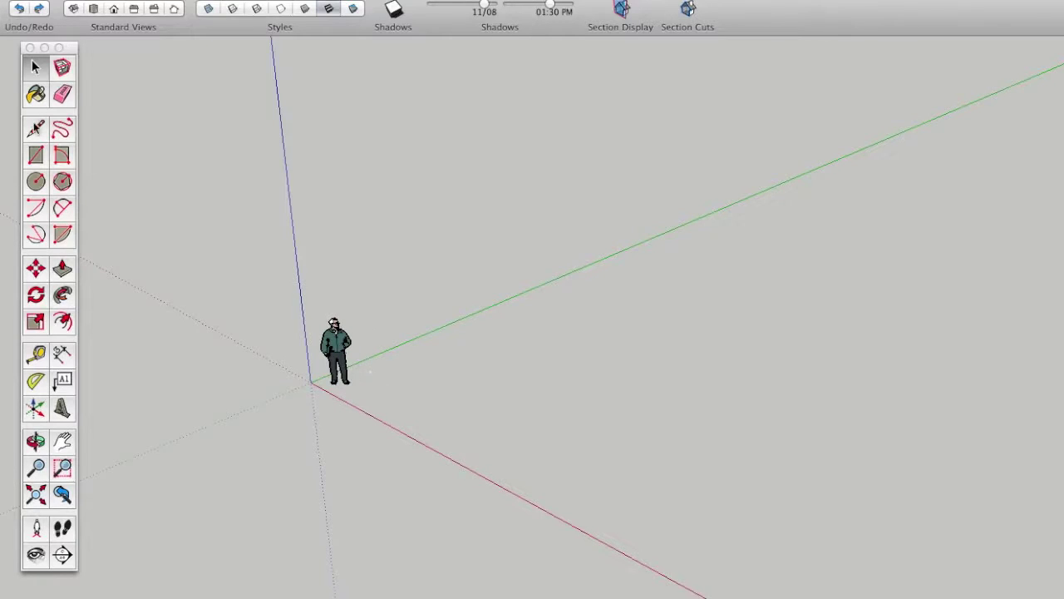
{"action": "scroll", "coordinate": [245, 343], "scroll_direction": "up", "scroll_amount": 1}
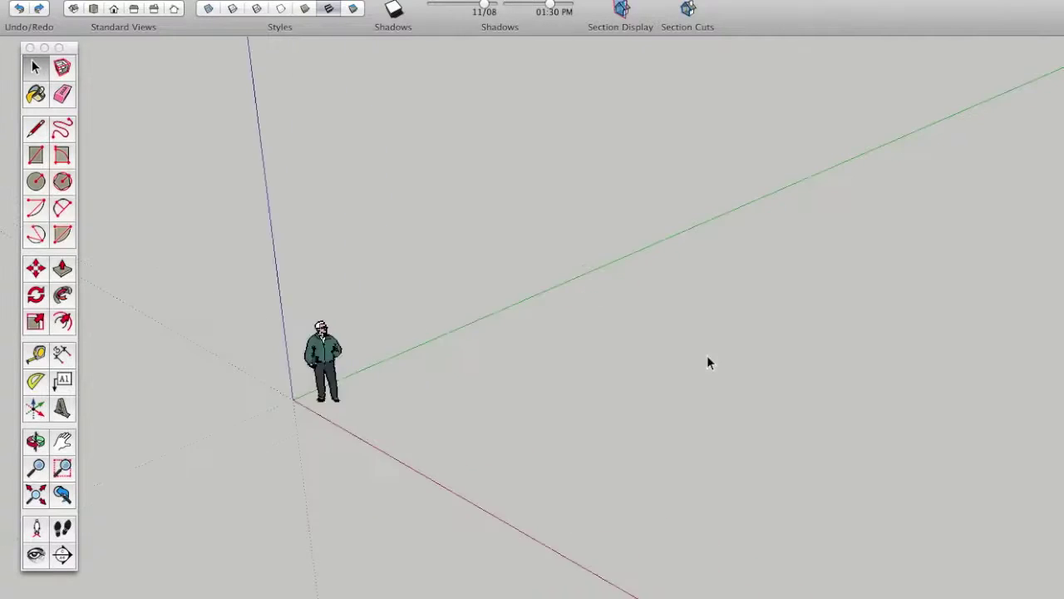
{"action": "middle_click_drag", "start_coordinate": [630, 373], "coordinate": [207, 202]}
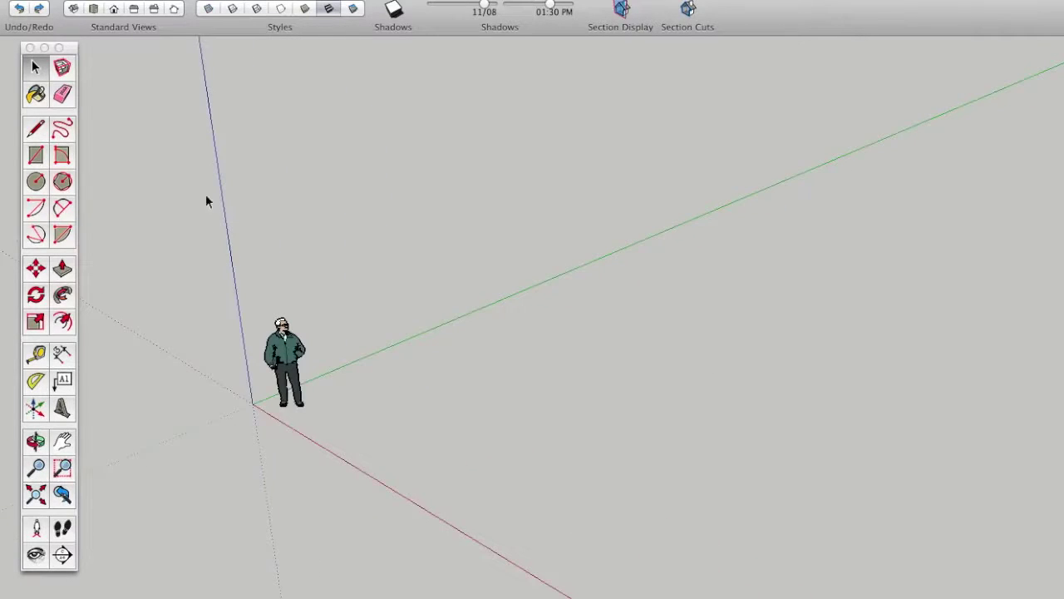
{"action": "left_click", "coordinate": [35, 129]}
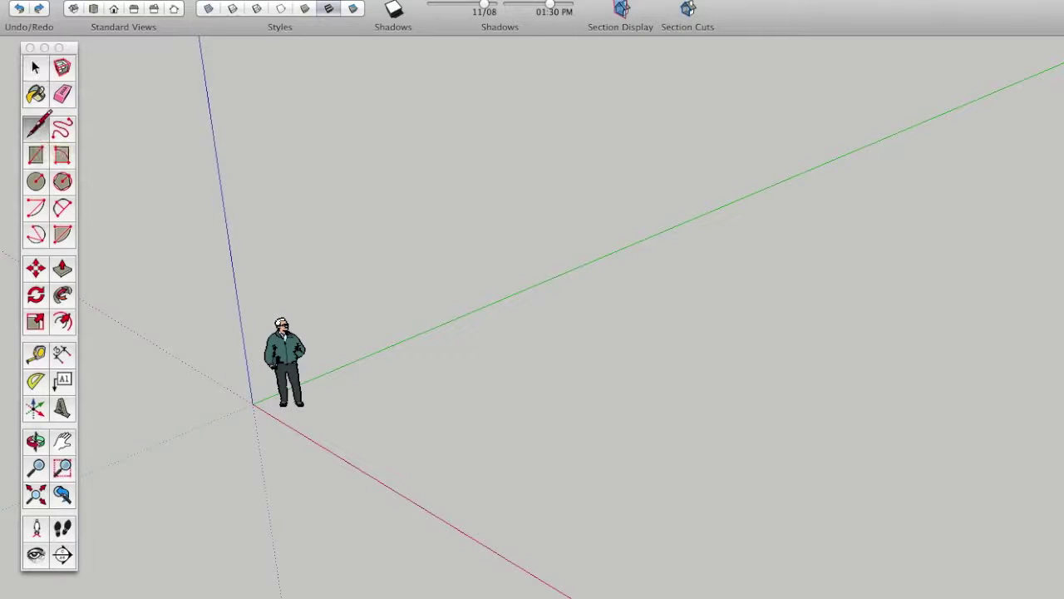
Draw a line from the origin along the green axis to an exact typed length
{"action": "scroll", "coordinate": [252, 404], "scroll_direction": "up", "scroll_amount": 2}
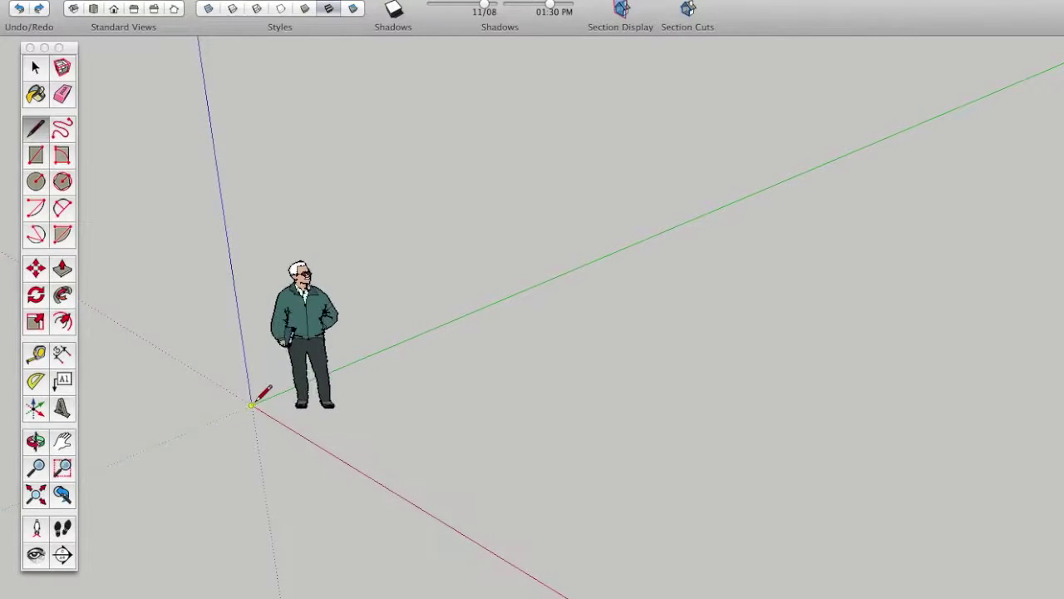
{"action": "scroll", "coordinate": [252, 404], "scroll_direction": "up", "scroll_amount": 2}
{"action": "scroll", "coordinate": [252, 404], "scroll_direction": "up", "scroll_amount": 1}
{"action": "scroll", "coordinate": [252, 404], "scroll_direction": "up", "scroll_amount": 2}
{"action": "scroll", "coordinate": [251, 406], "scroll_direction": "up", "scroll_amount": 2}
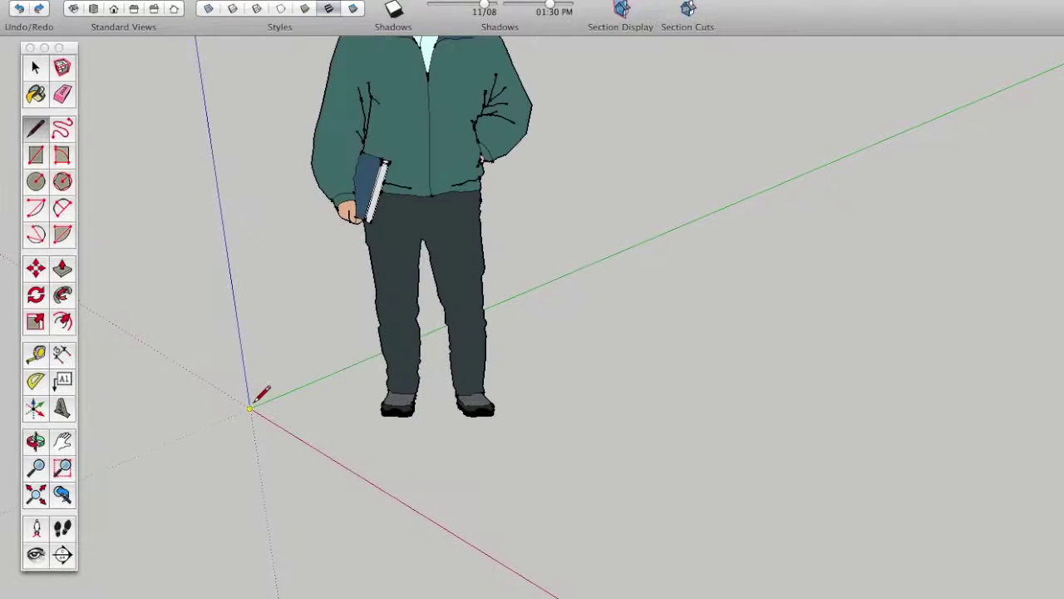
{"action": "scroll", "coordinate": [211, 415], "scroll_direction": "down", "scroll_amount": 2}
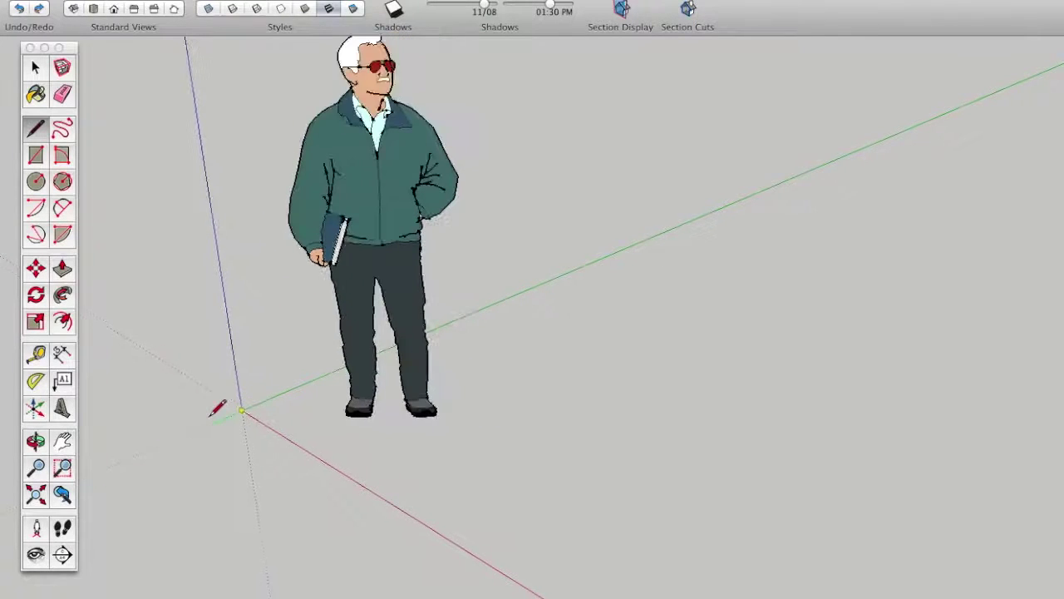
{"action": "scroll", "coordinate": [211, 415], "scroll_direction": "down", "scroll_amount": 2}
{"action": "scroll", "coordinate": [212, 412], "scroll_direction": "down", "scroll_amount": 2}
{"action": "scroll", "coordinate": [214, 414], "scroll_direction": "down", "scroll_amount": 1}
{"action": "left_click", "coordinate": [215, 415]}
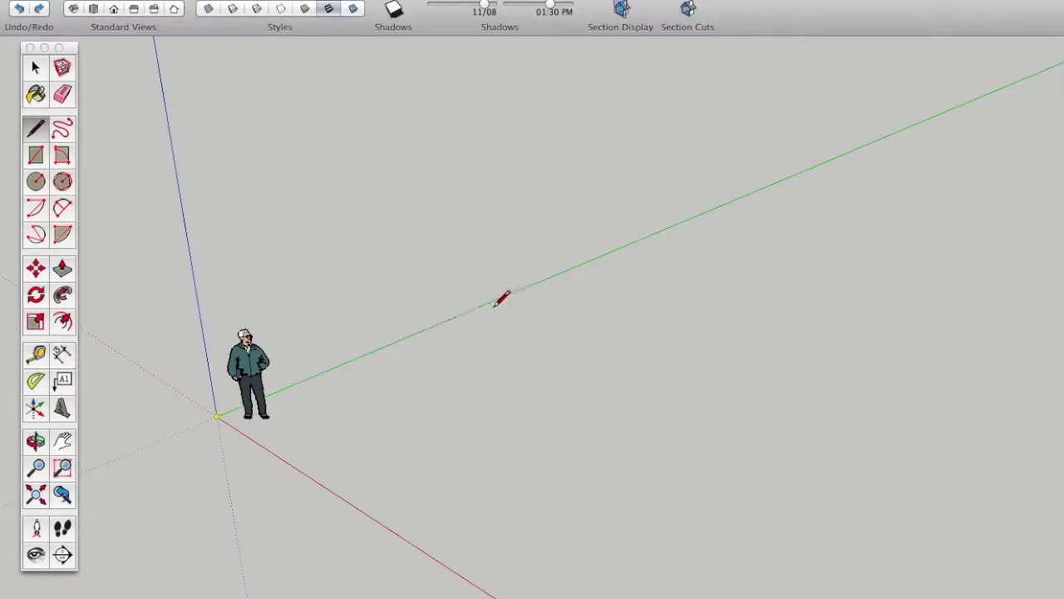
{"action": "left_click", "coordinate": [374, 351]}
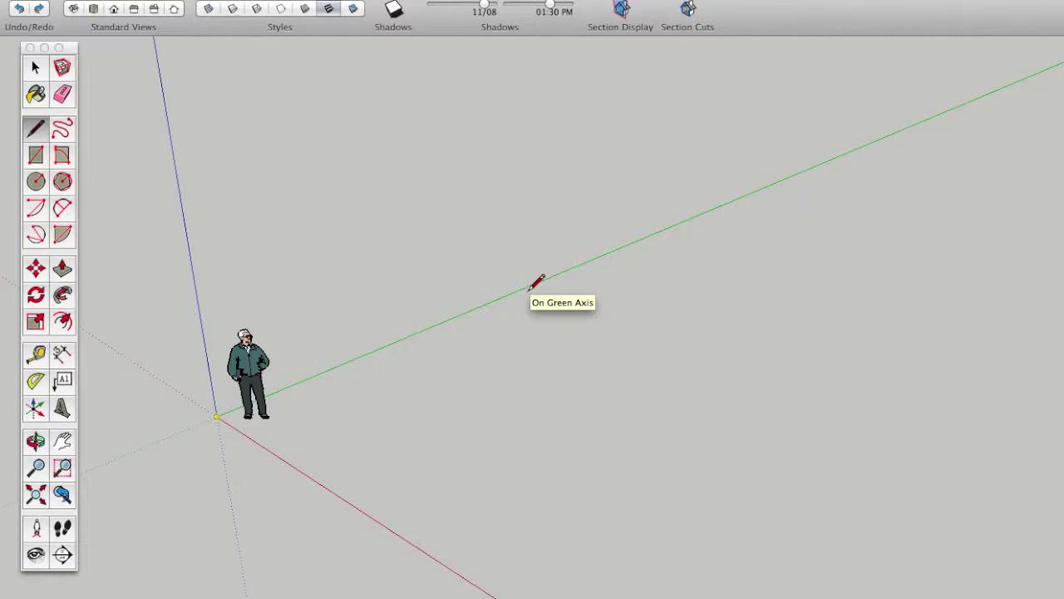
{"action": "left_click", "coordinate": [537, 283]}
{"action": "key", "text": "Return"}
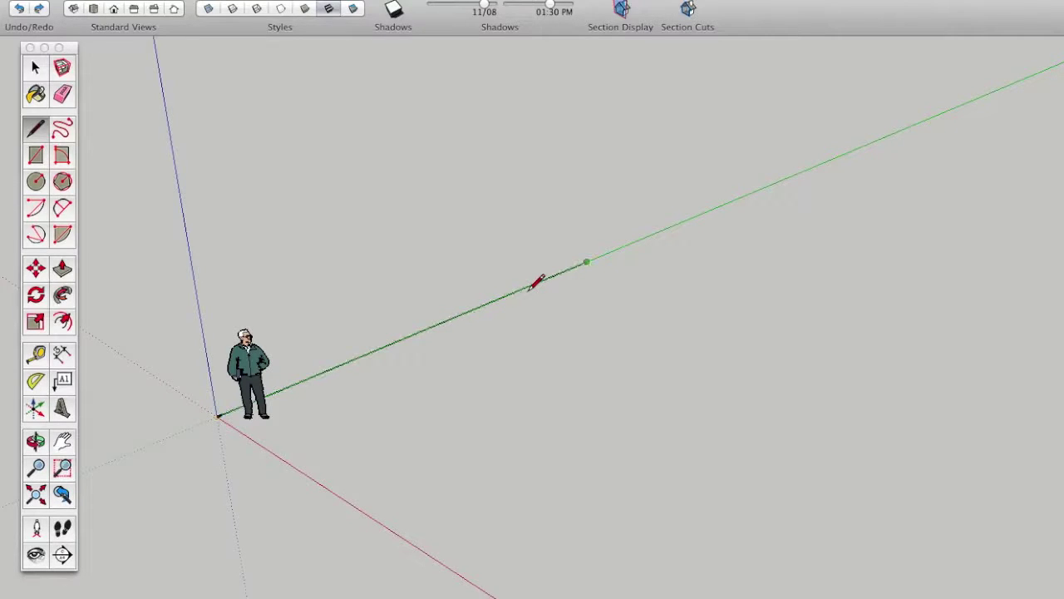
Undo that line and redraw it from the origin at an exact length
{"action": "key", "text": "ctrl+z"}
{"action": "left_click", "coordinate": [219, 413]}
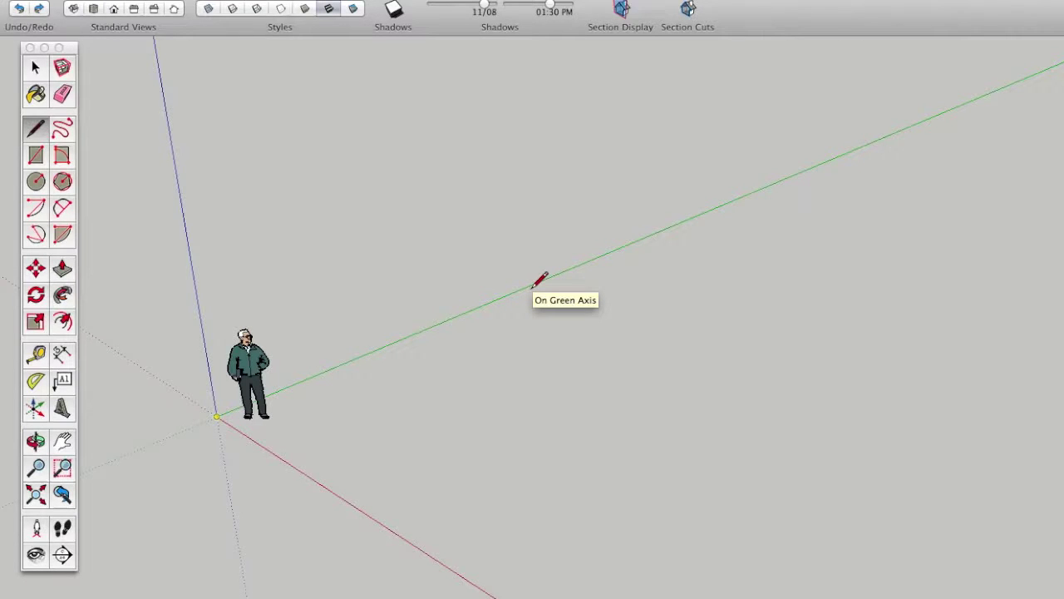
{"action": "key", "text": "Return"}
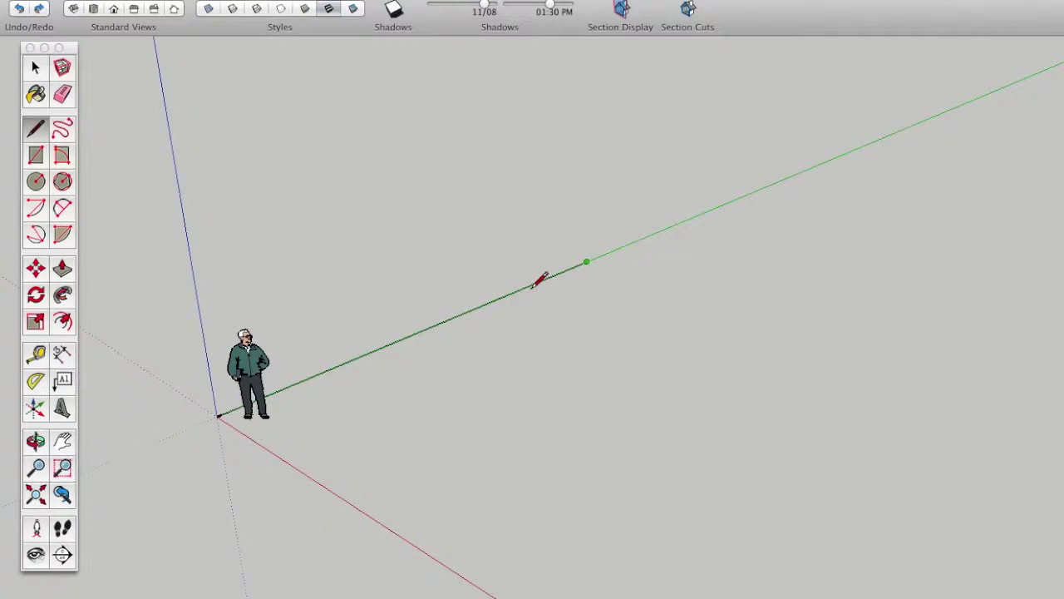
{"action": "middle_click_drag", "start_coordinate": [551, 316], "coordinate": [608, 278]}
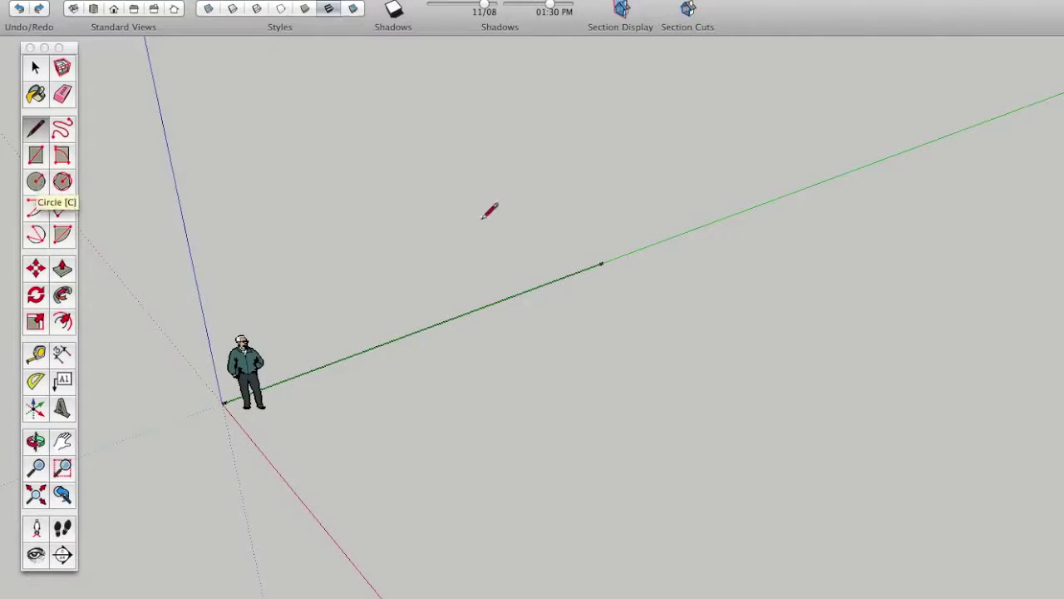
Draw a filled circle of typed radius centred on the green-axis line's far endpoint
{"action": "left_click", "coordinate": [37, 182]}
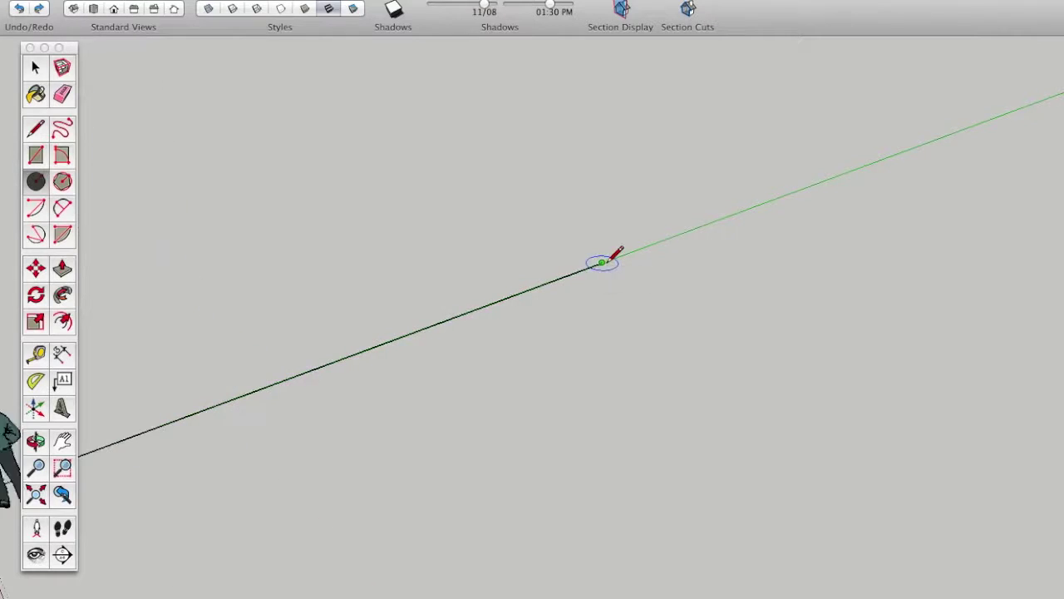
{"action": "scroll", "coordinate": [601, 262], "scroll_direction": "down", "scroll_amount": 3}
{"action": "scroll", "coordinate": [601, 263], "scroll_direction": "down", "scroll_amount": 2}
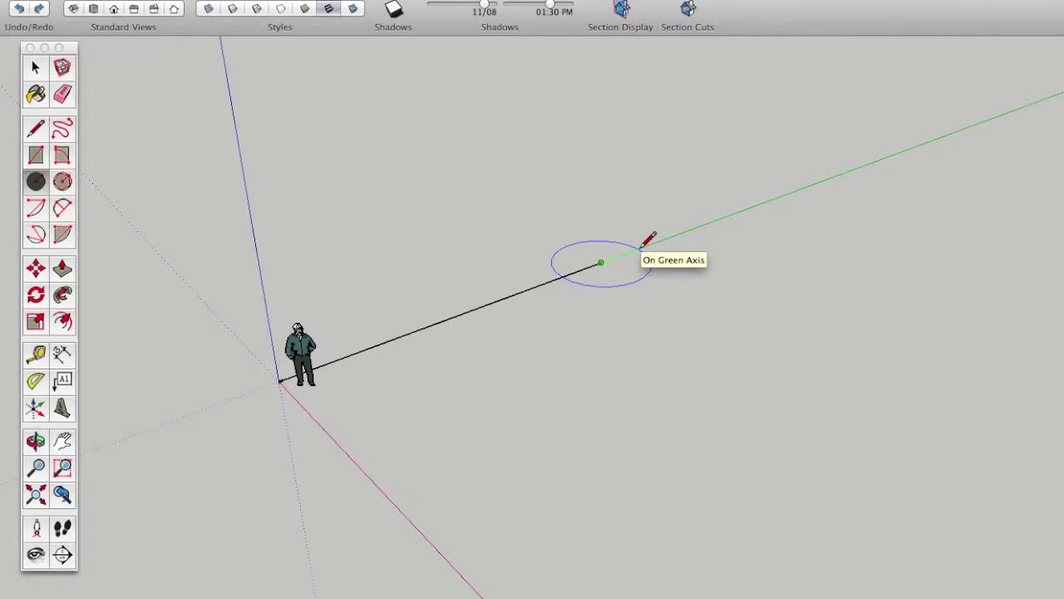
{"action": "key", "text": "Return"}
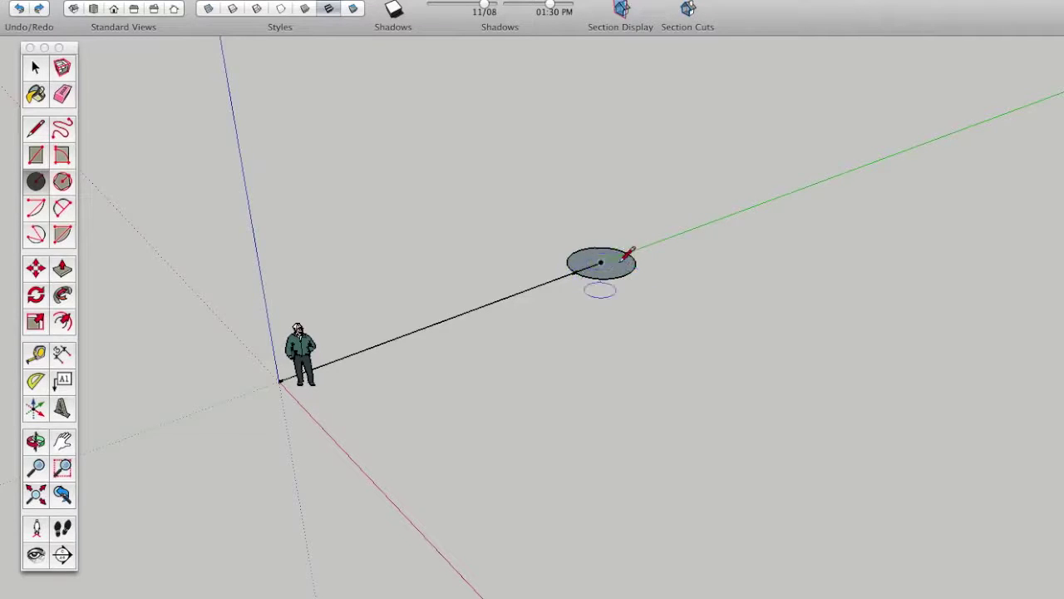
{"action": "mouse_move", "coordinate": [470, 266]}
{"action": "middle_mouse_down"}
{"action": "mouse_move", "coordinate": [517, 323]}
{"action": "mouse_move", "coordinate": [439, 328]}
{"action": "middle_mouse_up"}
{"action": "scroll", "coordinate": [439, 328], "scroll_direction": "up", "scroll_amount": 3}
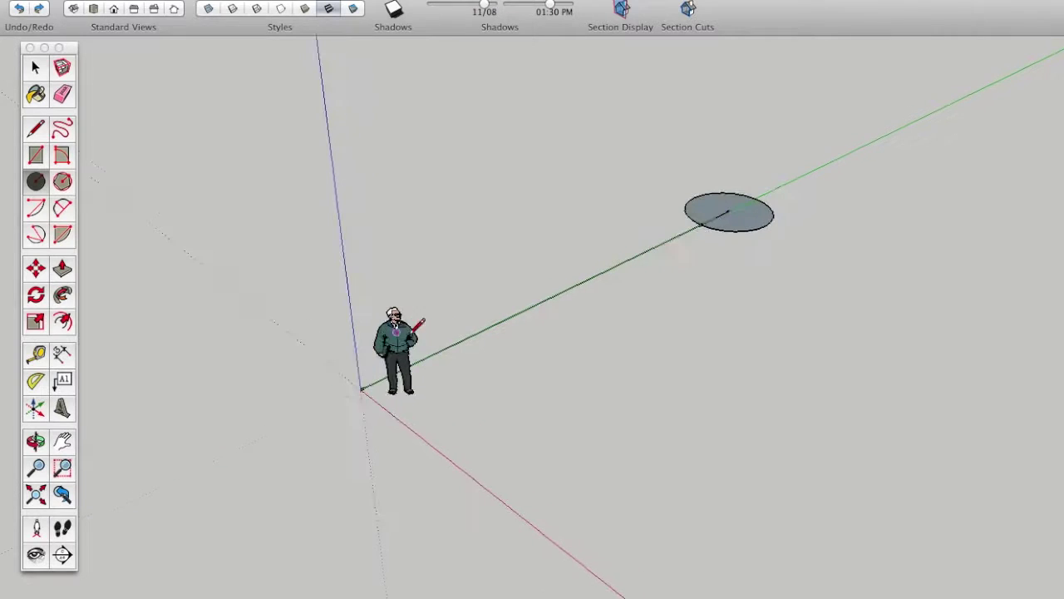
{"action": "scroll", "coordinate": [499, 357], "scroll_direction": "down", "scroll_amount": 1}
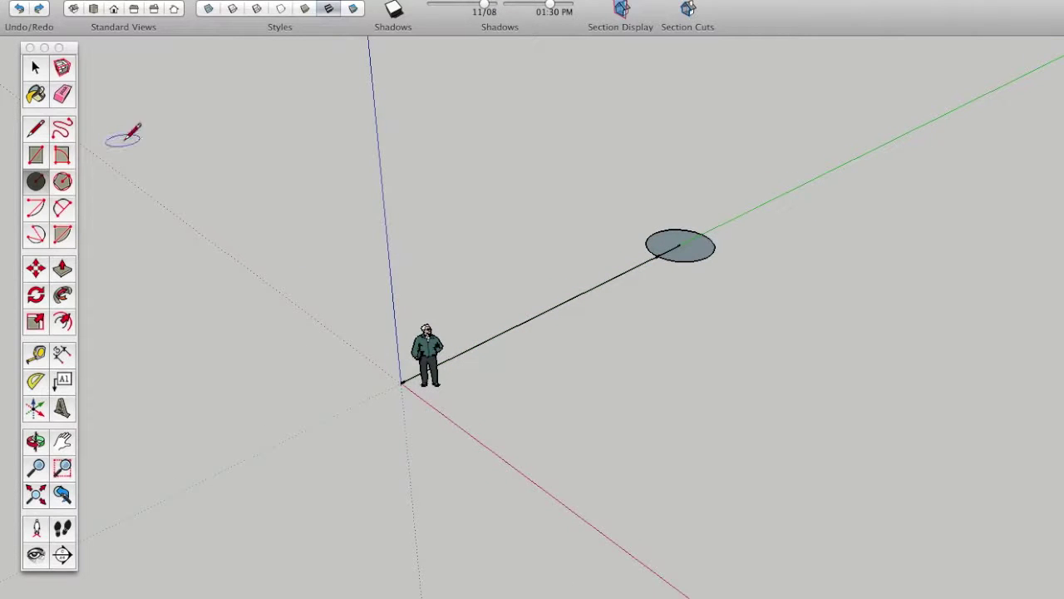
{"action": "left_click", "coordinate": [36, 68]}
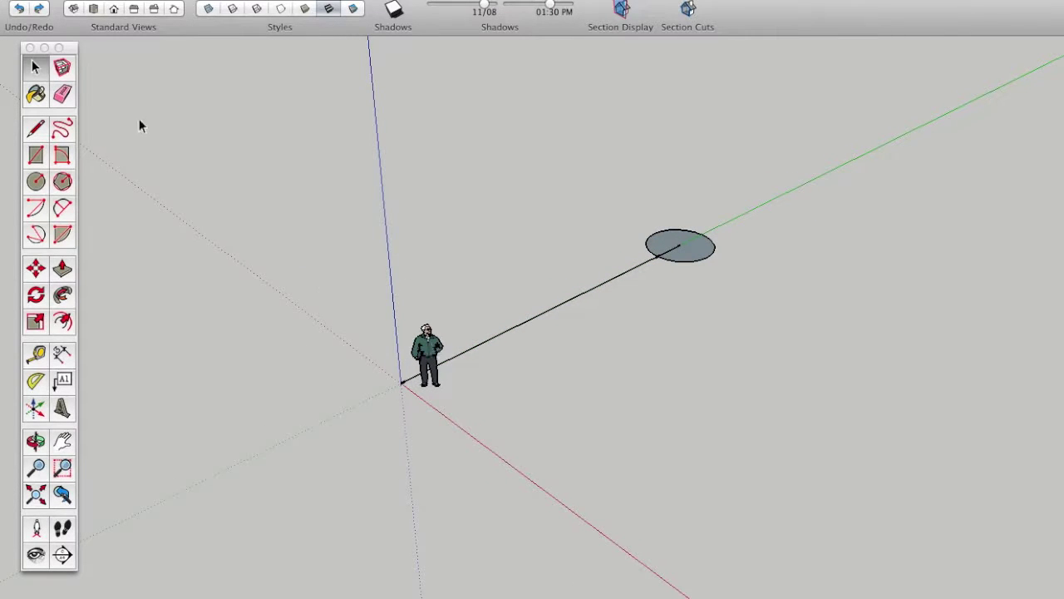
Erase the default person figure at the origin
{"action": "left_click", "coordinate": [68, 93]}
{"action": "left_click", "coordinate": [436, 378]}
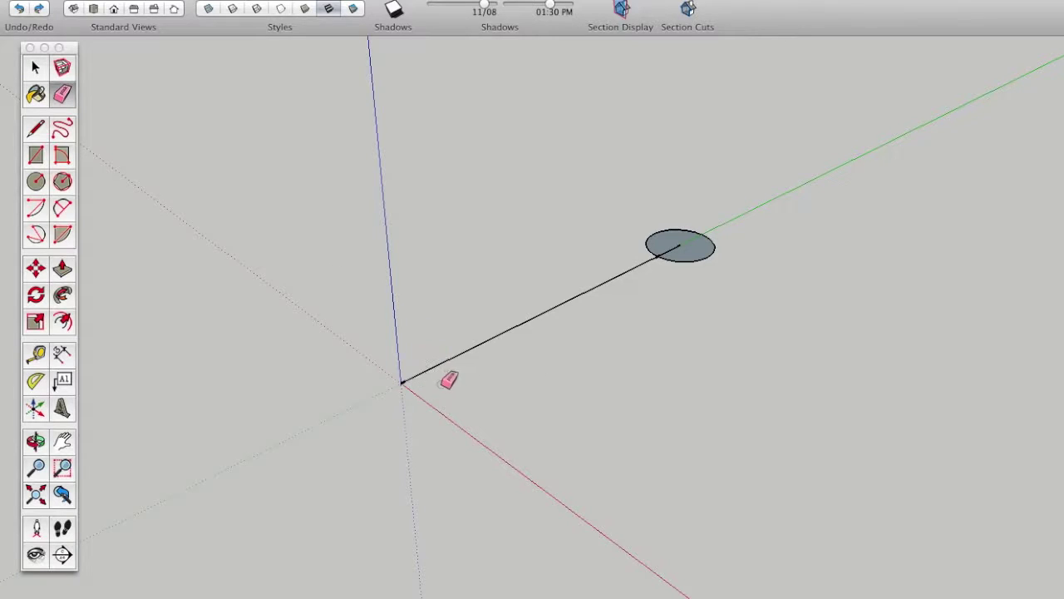
{"action": "left_click", "coordinate": [42, 72]}
{"action": "mouse_move", "coordinate": [113, 130]}
{"action": "middle_mouse_down"}
{"action": "mouse_move", "coordinate": [481, 264]}
{"action": "mouse_move", "coordinate": [475, 300]}
{"action": "middle_mouse_up"}
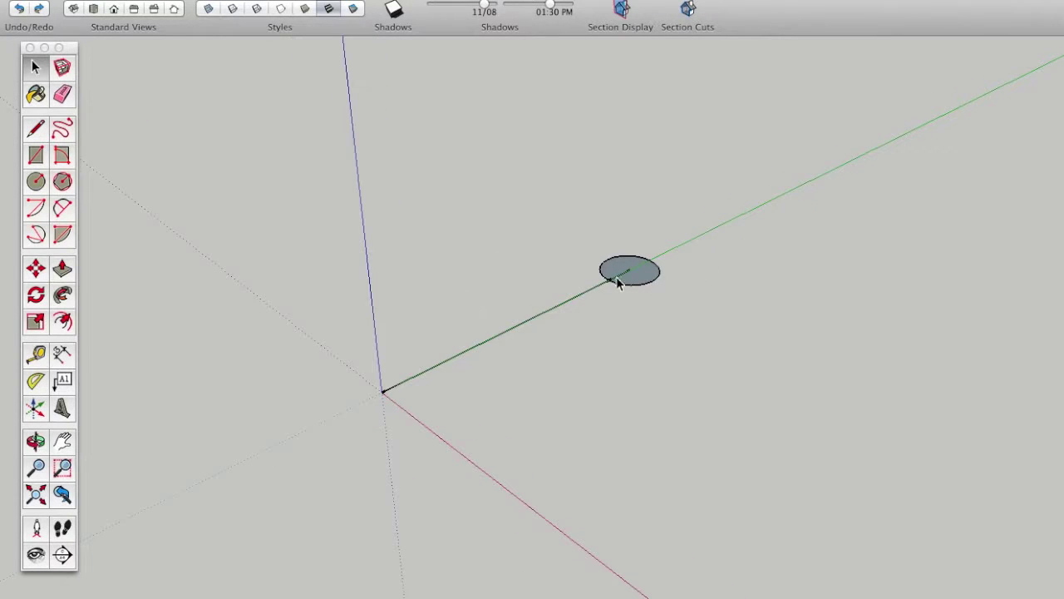
Erase the line between the origin and the circle, leaving only the circle
{"action": "left_click", "coordinate": [63, 95]}
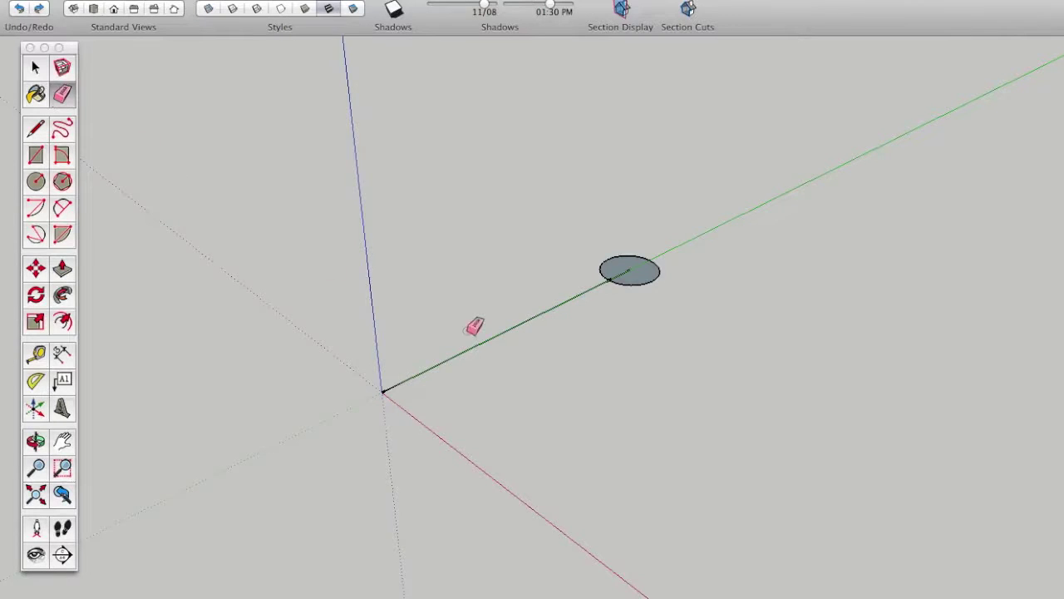
{"action": "scroll", "coordinate": [480, 333], "scroll_direction": "up", "scroll_amount": 3}
{"action": "left_click", "coordinate": [492, 351]}
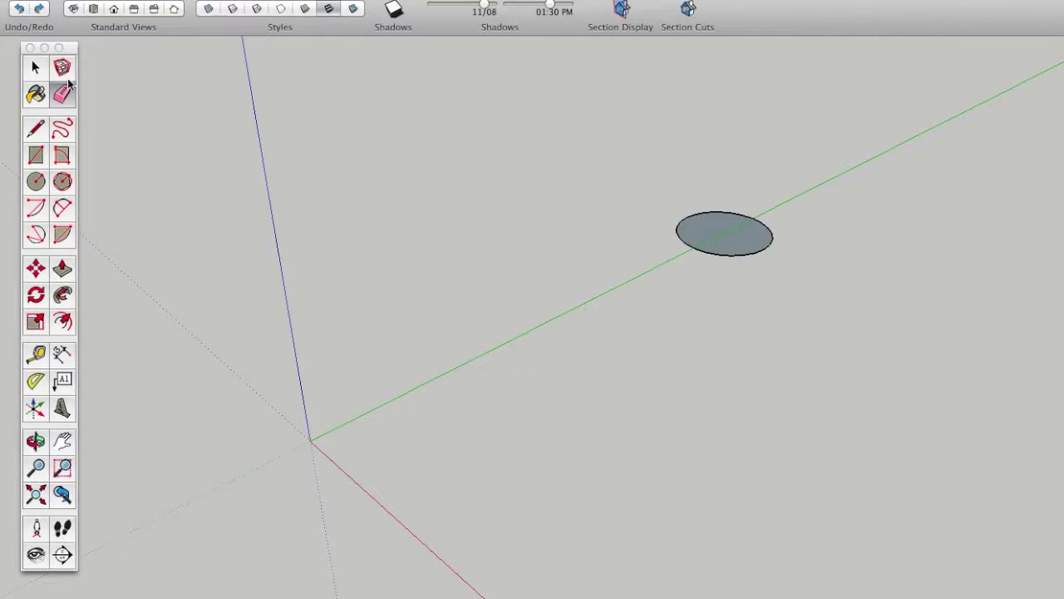
{"action": "scroll", "coordinate": [424, 262], "scroll_direction": "down", "scroll_amount": 1}
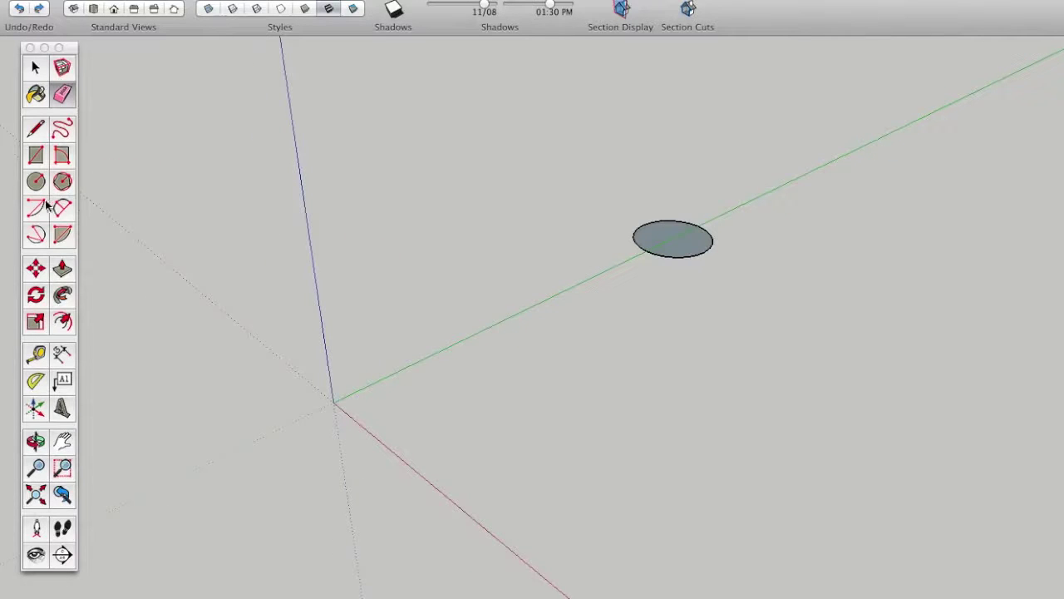
{"action": "left_click", "coordinate": [35, 71]}
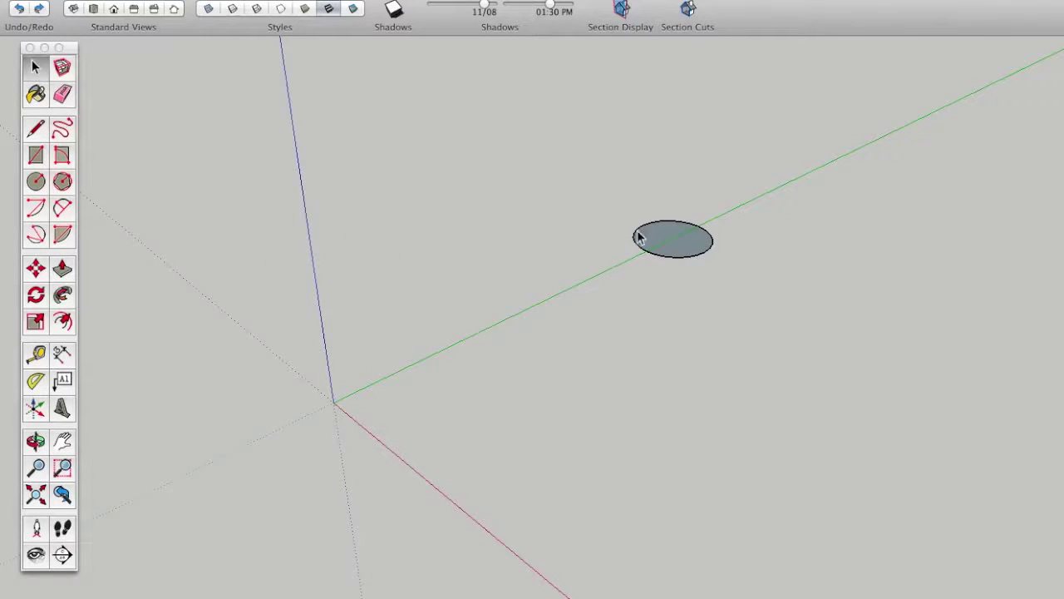
{"action": "middle_click_drag", "start_coordinate": [599, 283], "coordinate": [656, 302]}
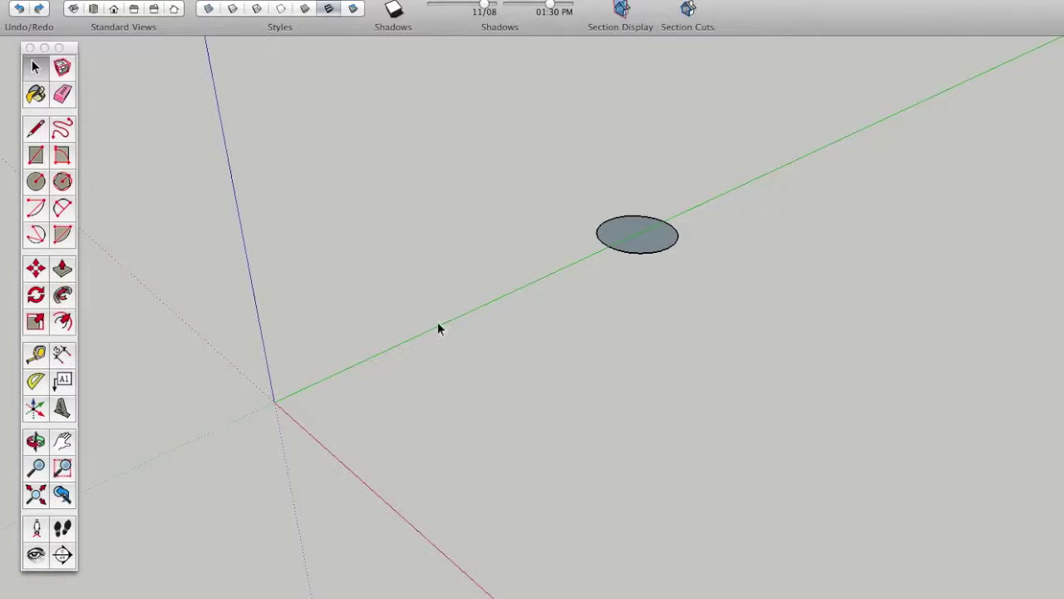
Select the circle's face and edge and switch to the Rotate tool
{"action": "double_click", "coordinate": [642, 242]}
{"action": "left_click", "coordinate": [35, 294]}
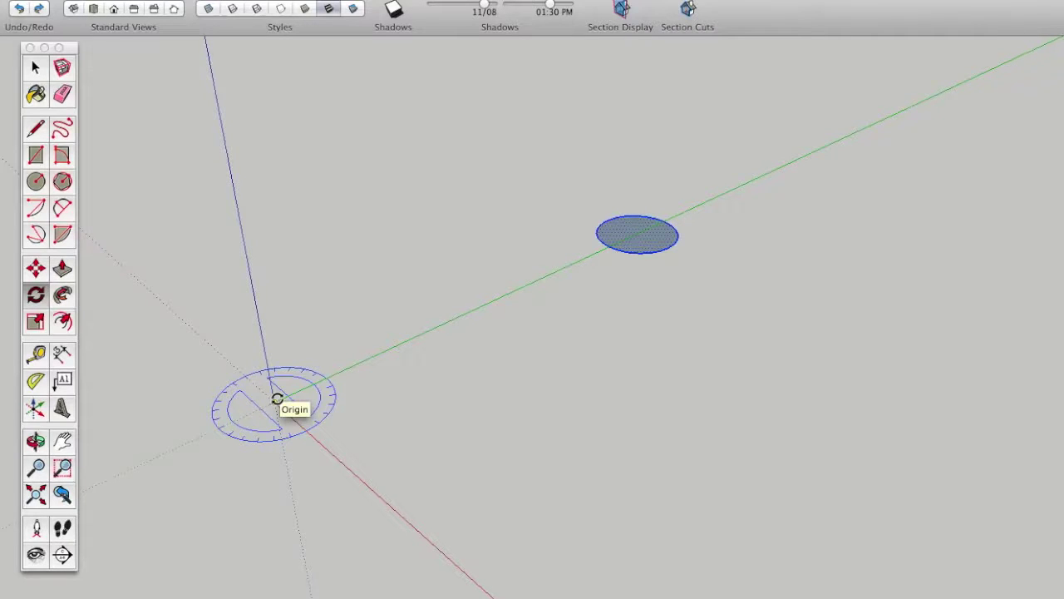
Pivot the circle around the origin, measuring the angle from the green axis
{"action": "left_click", "coordinate": [274, 401]}
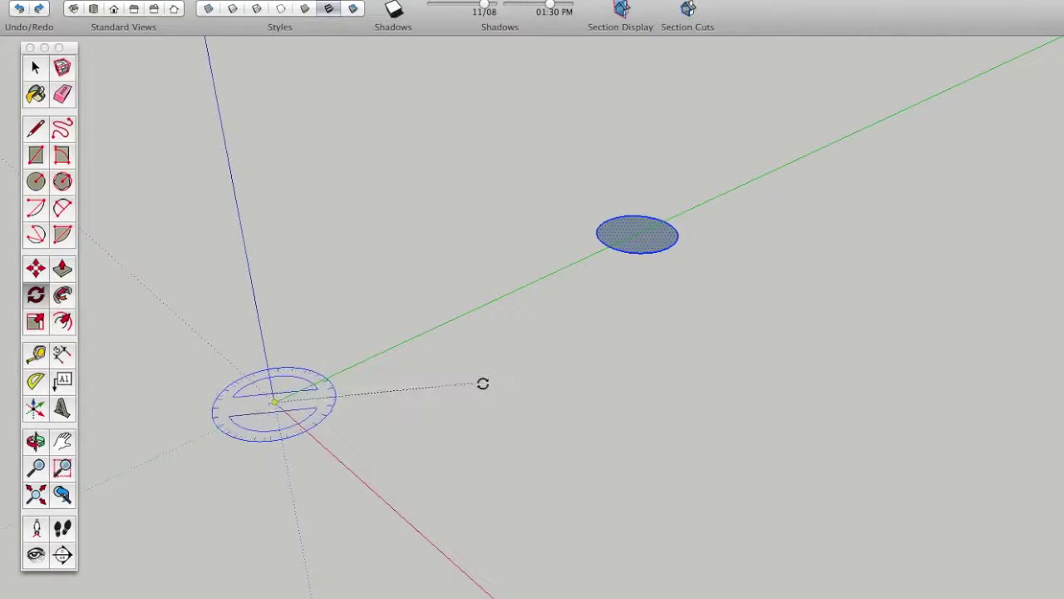
{"action": "left_click", "coordinate": [591, 257]}
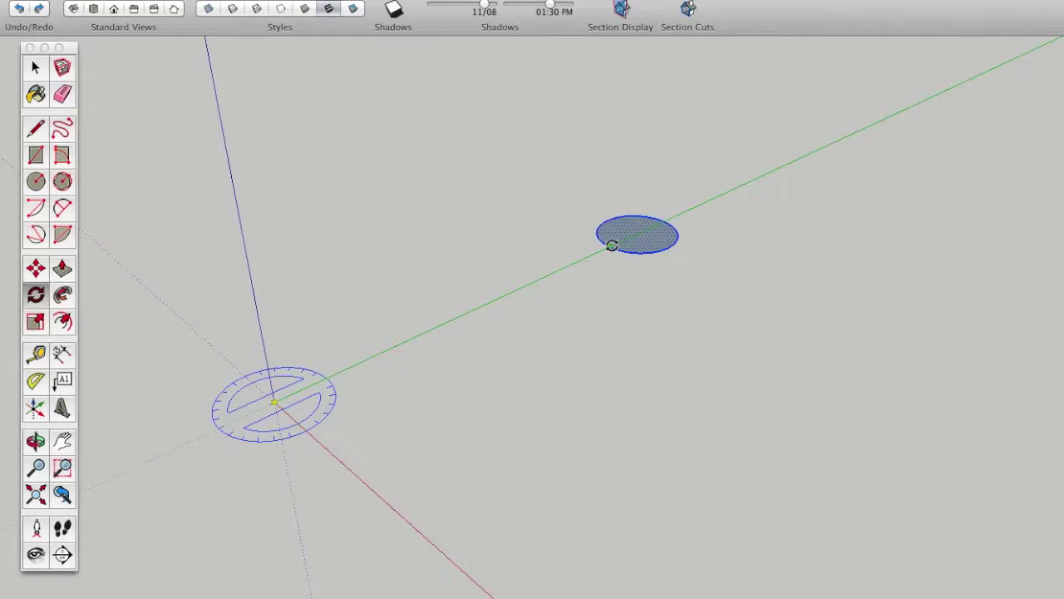
{"action": "left_click", "coordinate": [620, 247]}
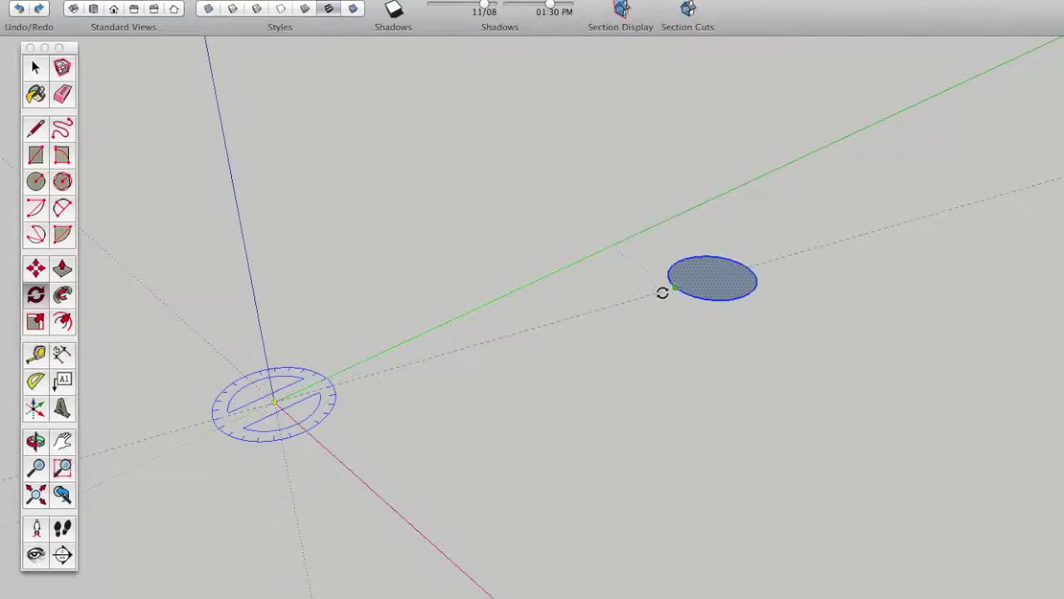
Enter a 15° rotation, then undo and redo to get copy mode back on
{"action": "type", "text": "15"}
{"action": "key", "text": "Return"}
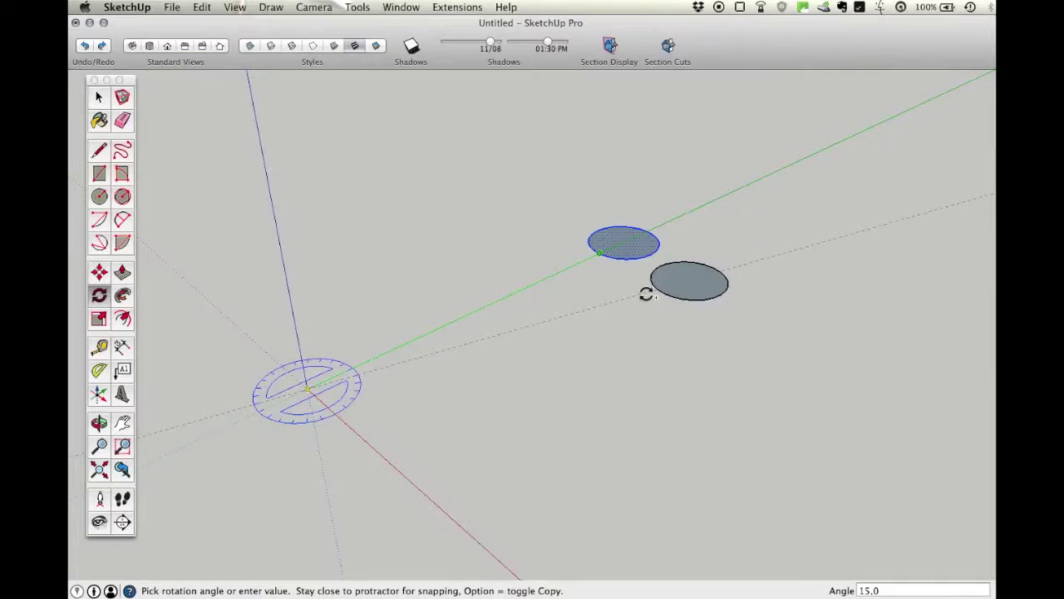
{"action": "key", "text": "super+z"}
{"action": "key", "text": "super+shift+z"}
{"action": "key", "text": "super+z"}
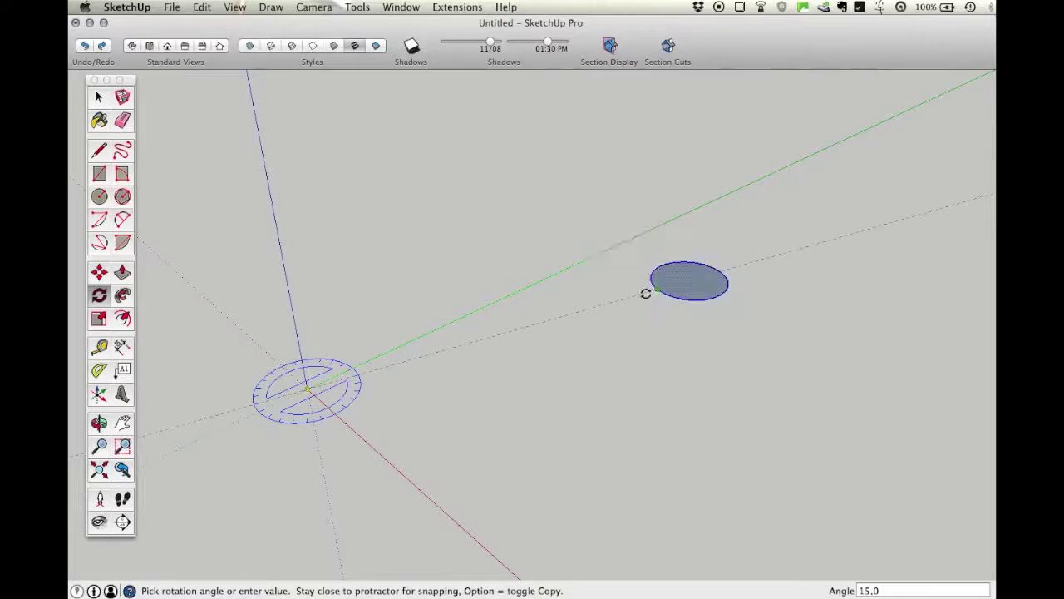
{"action": "key", "text": "super+shift+z"}
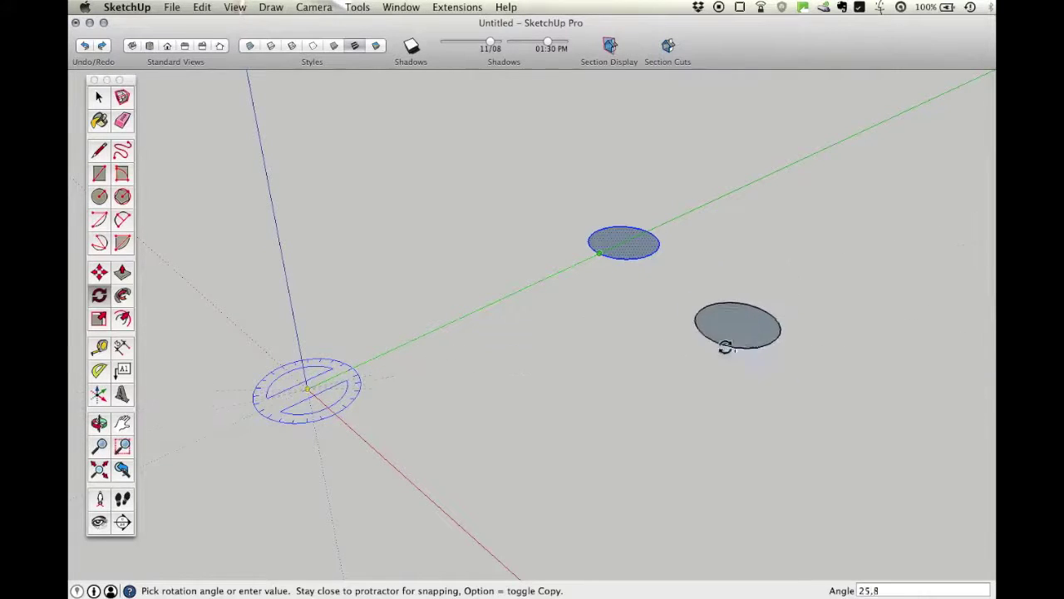
Commit a 180° rotated copy of the circle opposite the original
{"action": "scroll", "coordinate": [594, 427], "scroll_direction": "down", "scroll_amount": 3}
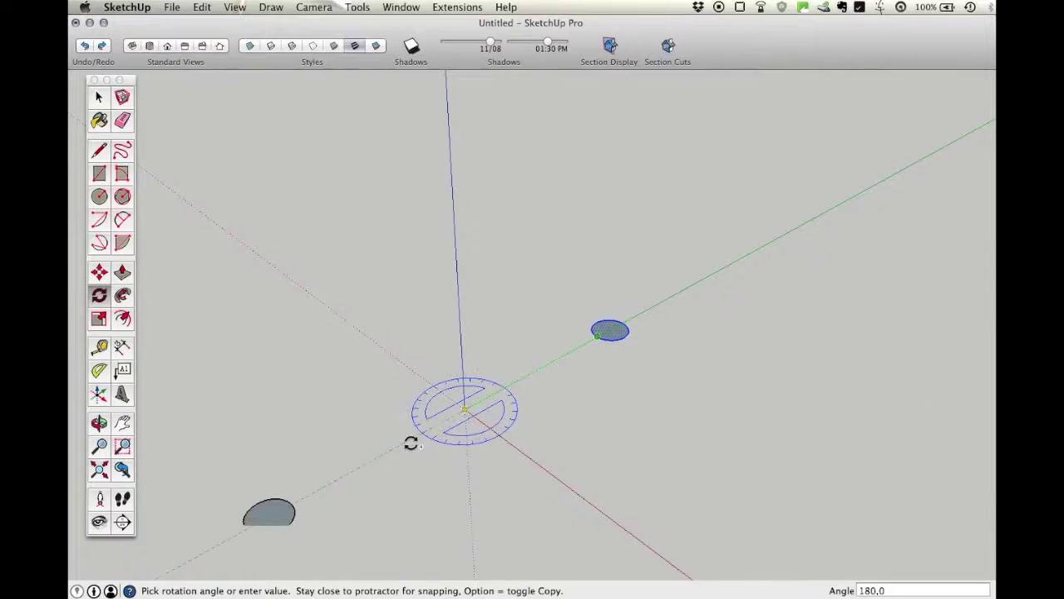
{"action": "scroll", "coordinate": [411, 443], "scroll_direction": "down", "scroll_amount": 2}
{"action": "scroll", "coordinate": [411, 439], "scroll_direction": "up", "scroll_amount": 2}
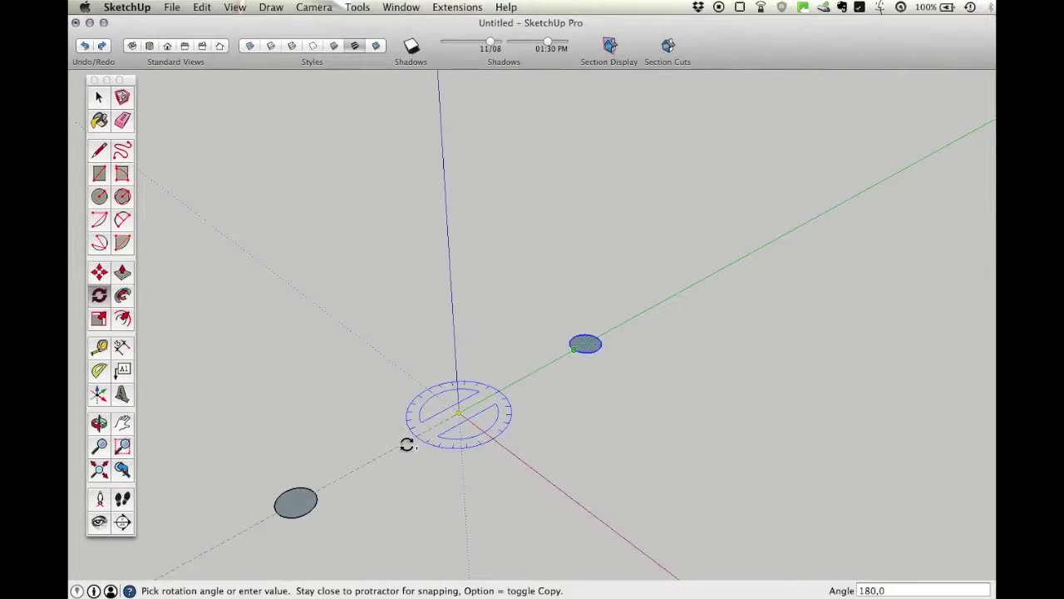
{"action": "type", "text": "180"}
{"action": "key", "text": "Return"}
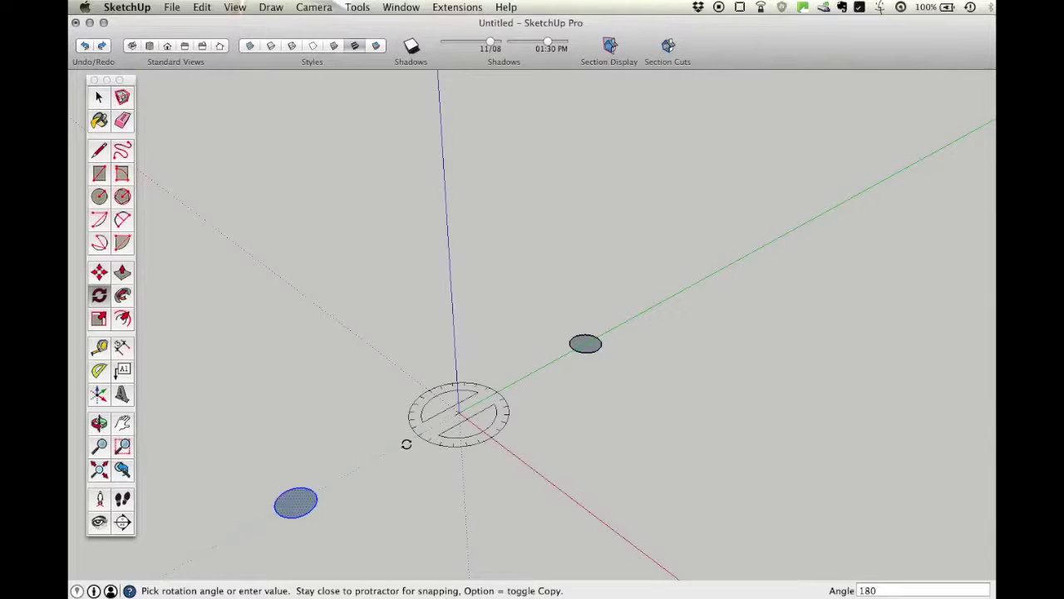
Array the rotation into five copies with /5, then undo the copies
{"action": "type", "text": "/"}
{"action": "type", "text": "5"}
{"action": "key", "text": "Return"}
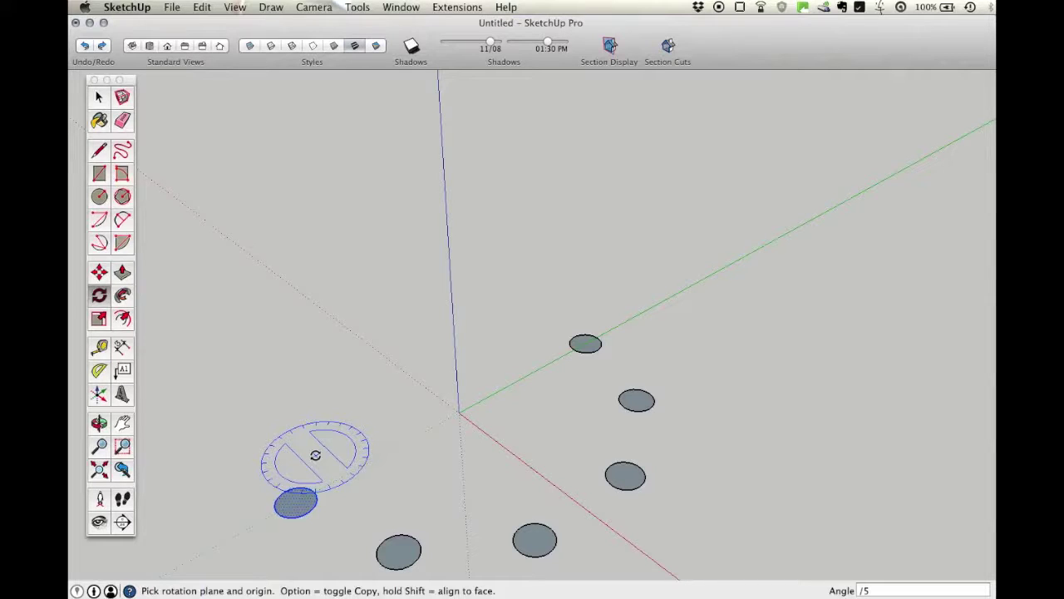
{"action": "key", "text": "super+z"}
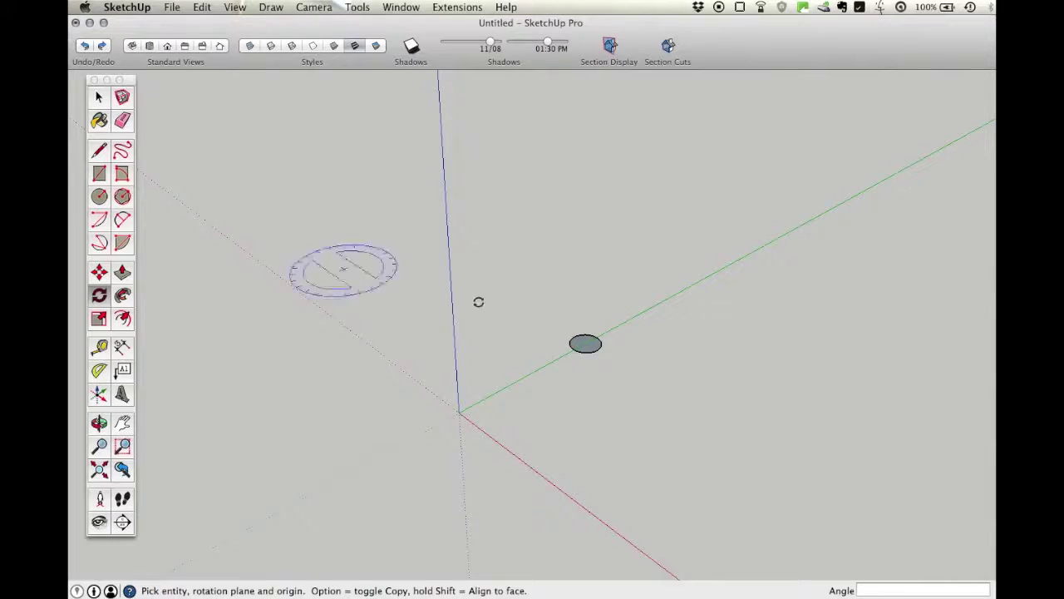
Reselect the circle's face and edge
{"action": "left_click", "coordinate": [98, 98]}
{"action": "scroll", "coordinate": [574, 349], "scroll_direction": "up", "scroll_amount": 3}
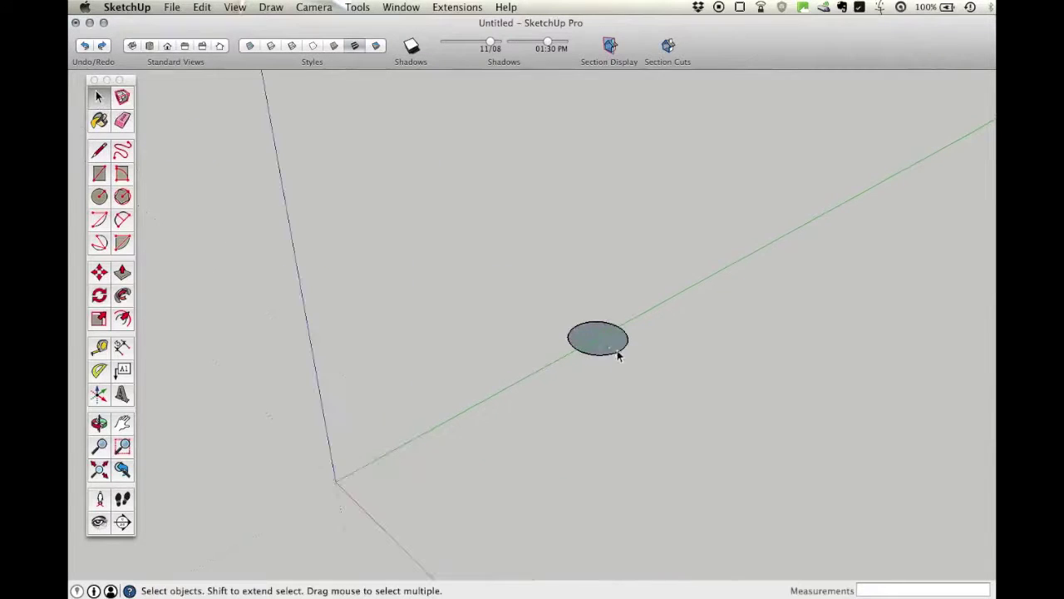
{"action": "double_click", "coordinate": [605, 345]}
Rotate-copy the circle 360° about the origin, starting from the green axis
{"action": "left_click", "coordinate": [98, 297]}
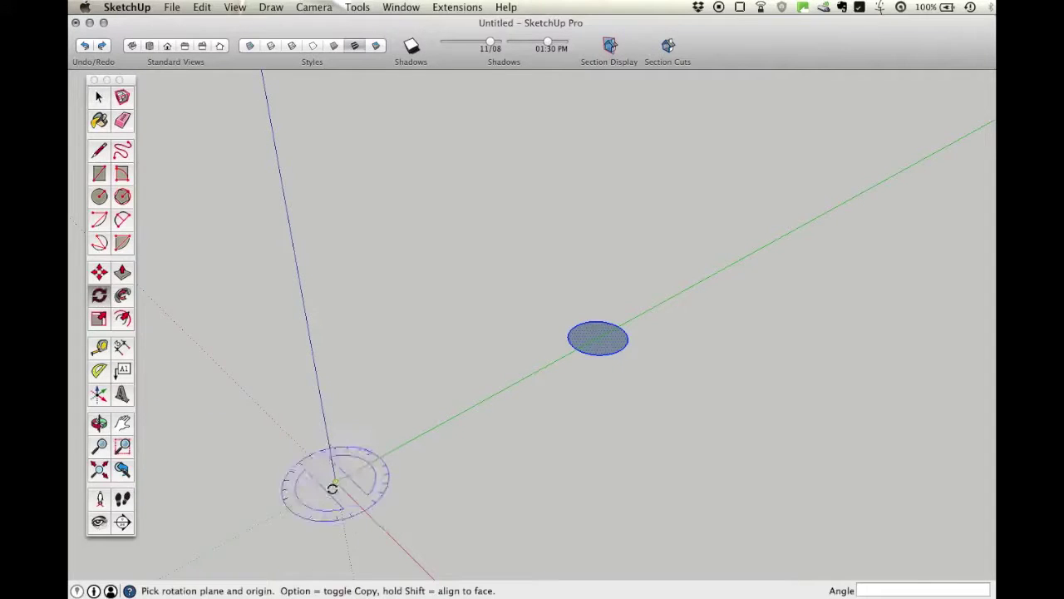
{"action": "left_click", "coordinate": [335, 480]}
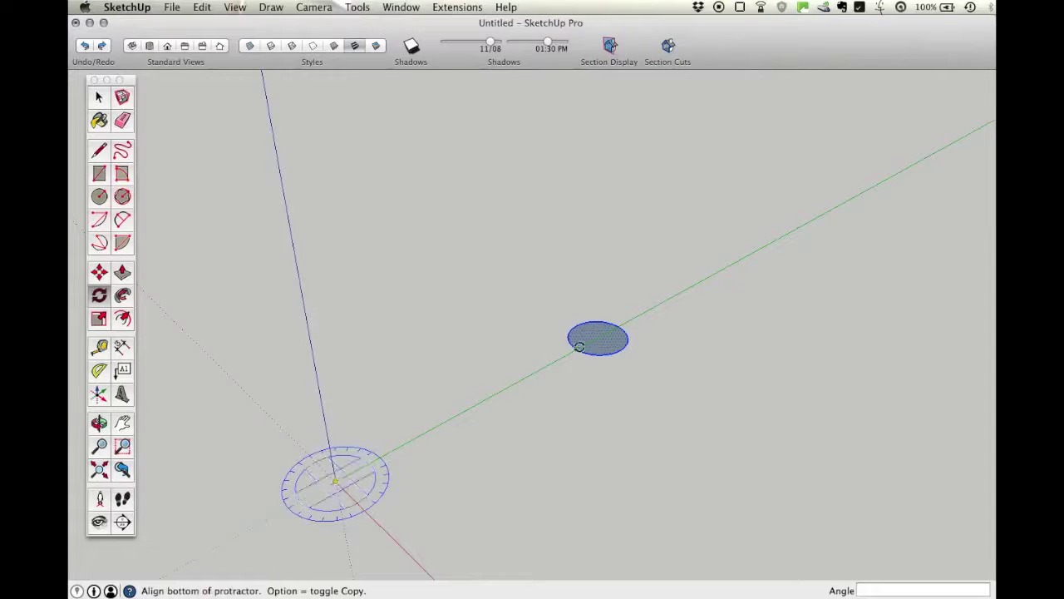
{"action": "left_click", "coordinate": [597, 335]}
{"action": "middle_click_drag", "start_coordinate": [596, 335], "coordinate": [634, 368]}
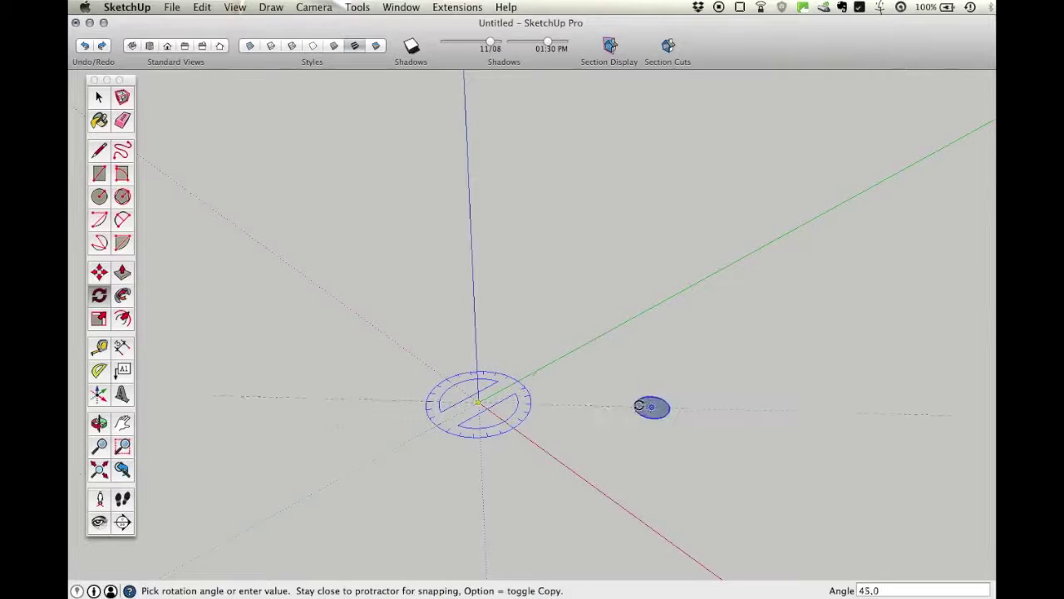
{"action": "key", "text": "alt"}
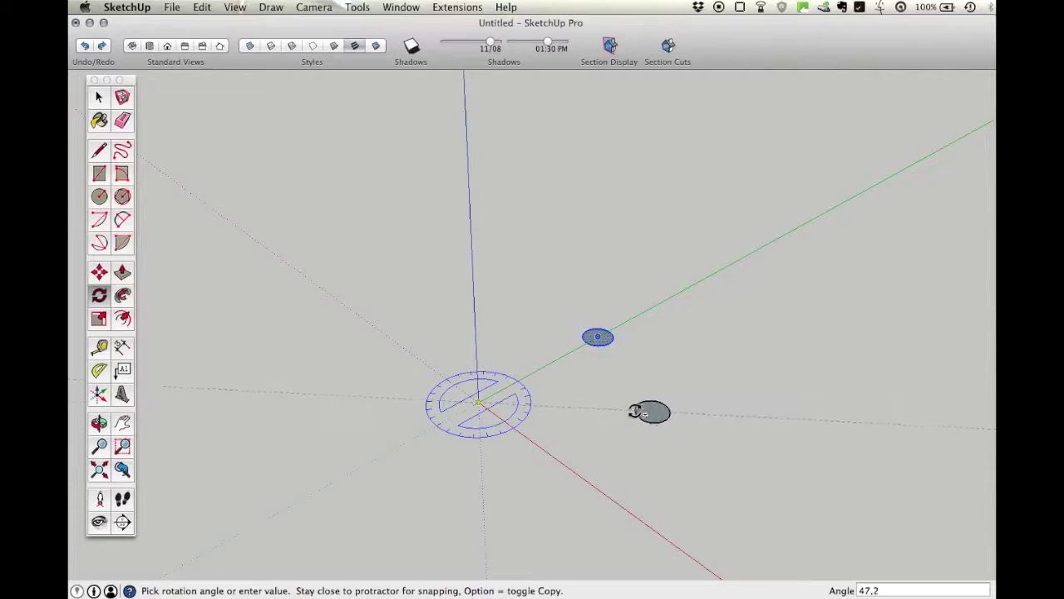
{"action": "type", "text": "360"}
{"action": "key", "text": "Return"}
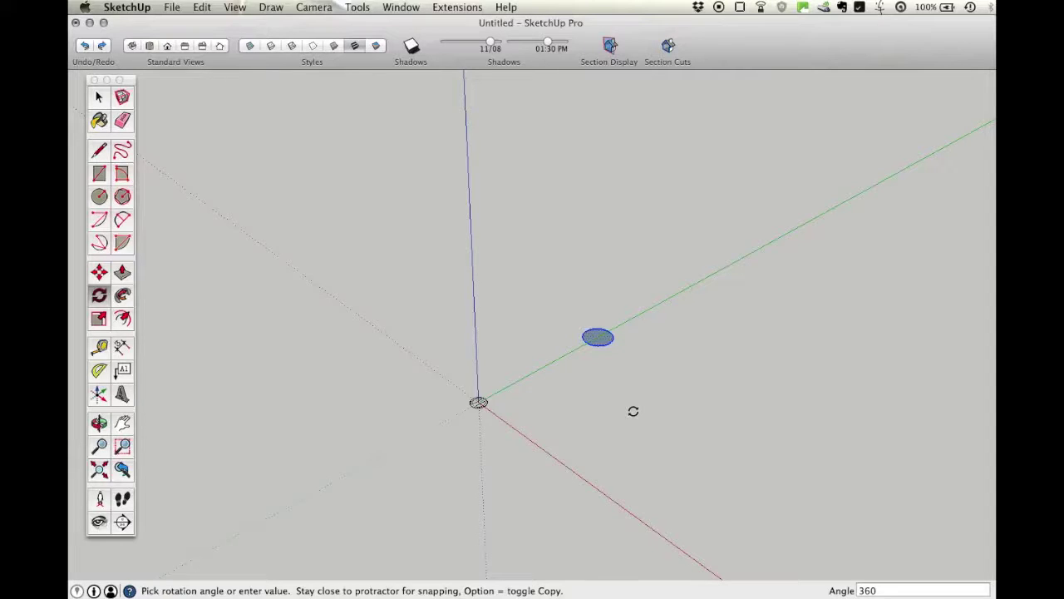
Divide the 360° copy into 4, then 8, then 12 circles, and finish
{"action": "type", "text": "/"}
{"action": "key", "text": "Return"}
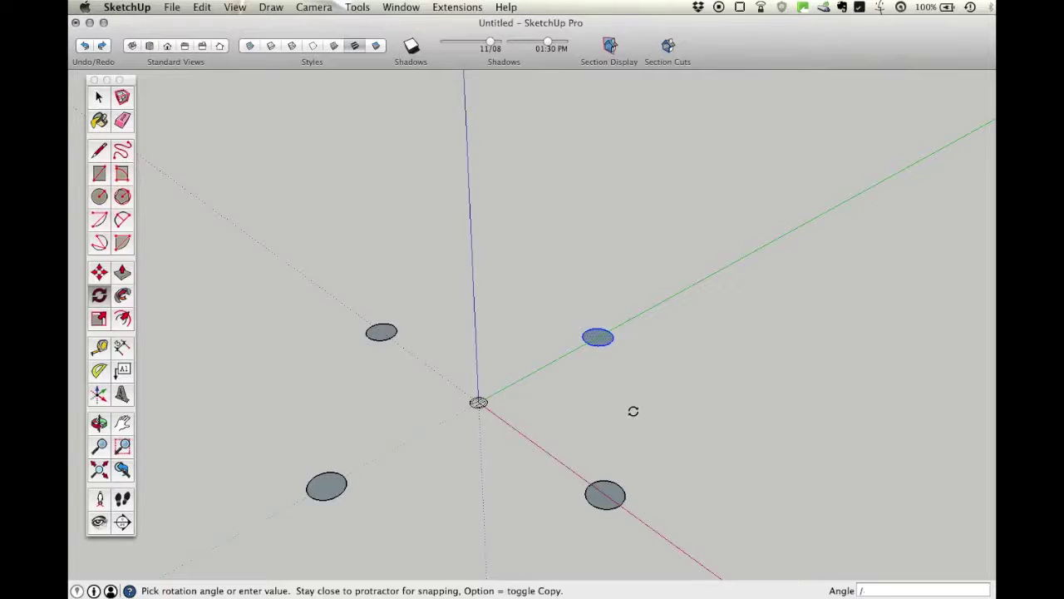
{"action": "type", "text": "8"}
{"action": "key", "text": "Return"}
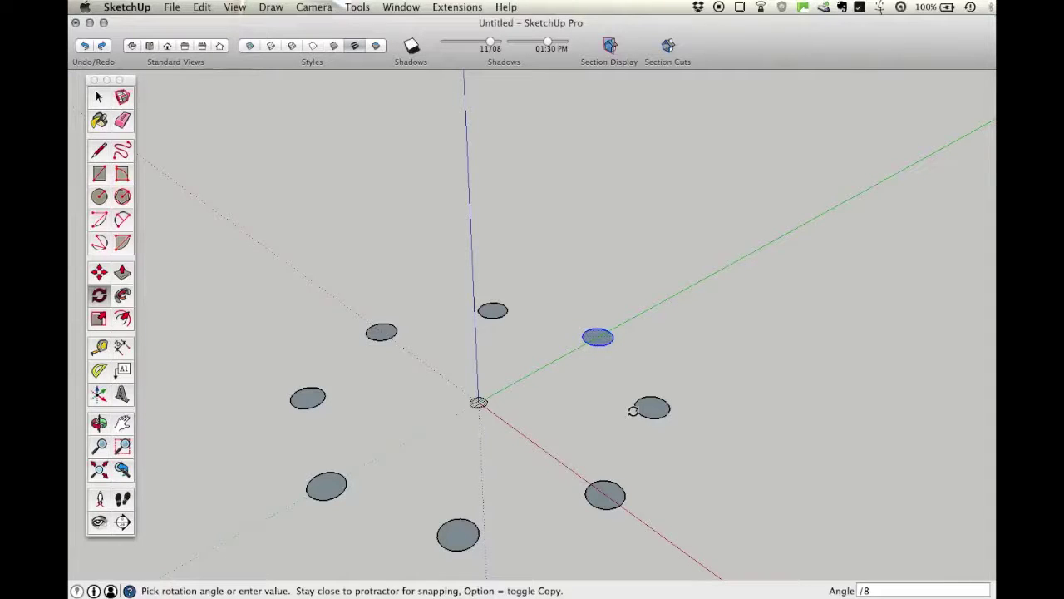
{"action": "key", "text": "BackSpace"}
{"action": "type", "text": "12"}
{"action": "key", "text": "Return"}
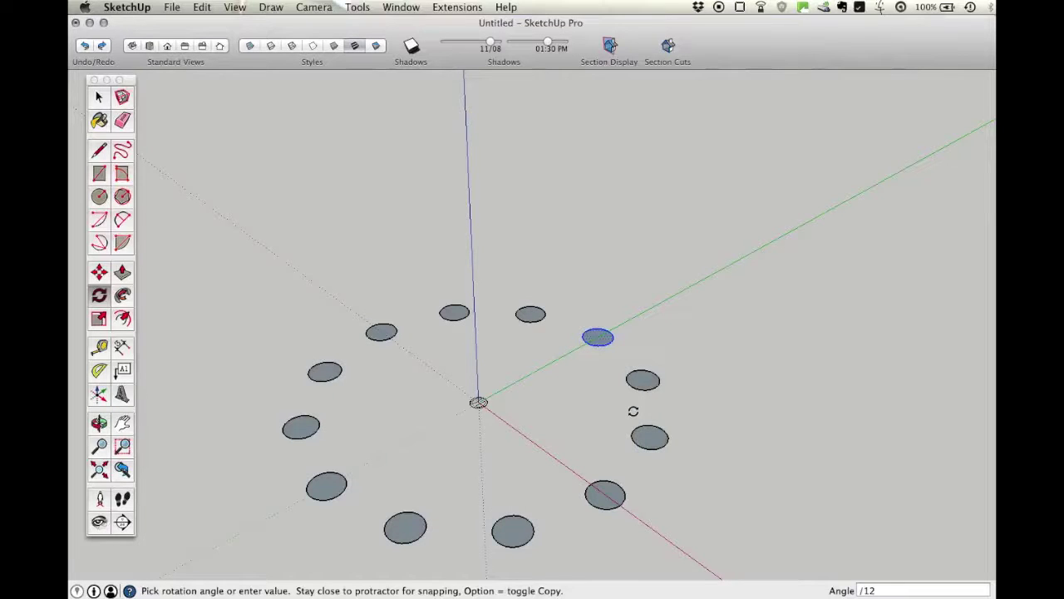
{"action": "key", "text": "Escape"}
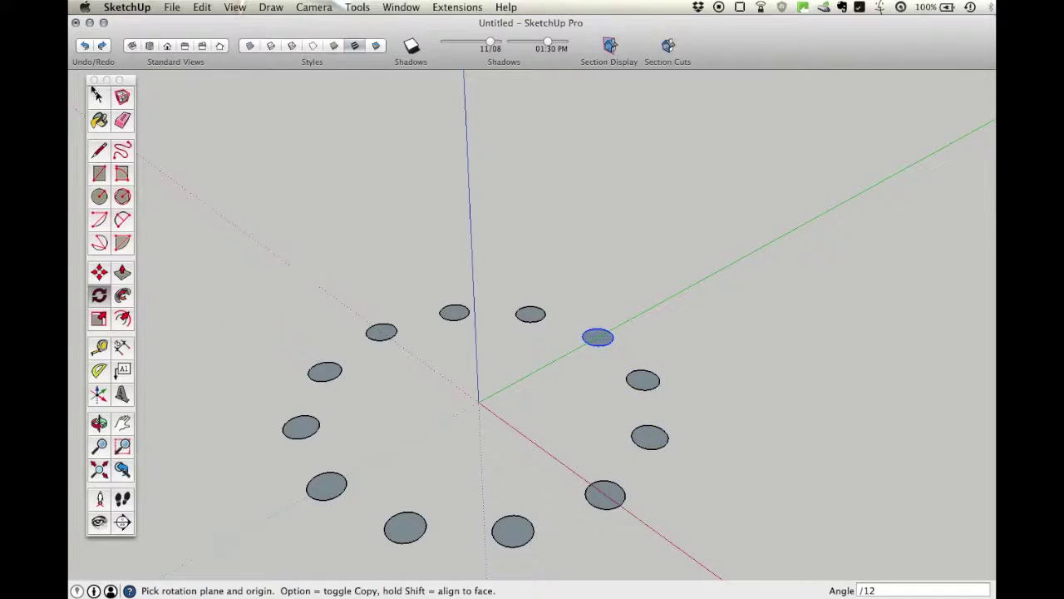
{"action": "key", "text": "space"}
{"action": "mouse_move", "coordinate": [250, 216]}
{"action": "middle_mouse_down"}
{"action": "mouse_move", "coordinate": [375, 296]}
{"action": "mouse_move", "coordinate": [467, 328]}
{"action": "mouse_move", "coordinate": [434, 374]}
{"action": "middle_mouse_up"}
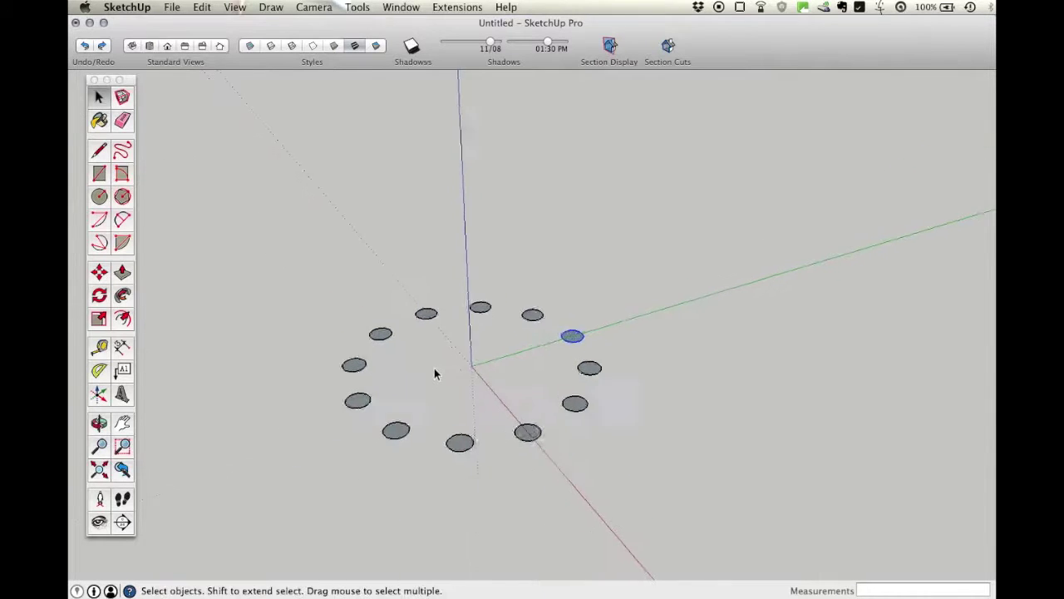
{"action": "scroll", "coordinate": [434, 373], "scroll_direction": "up", "scroll_amount": 2}
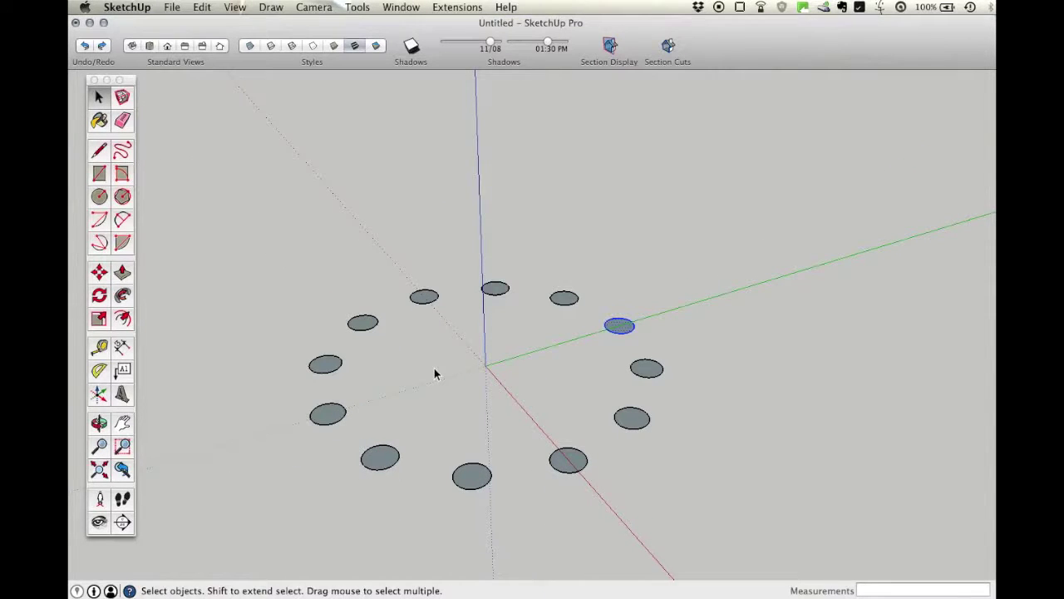